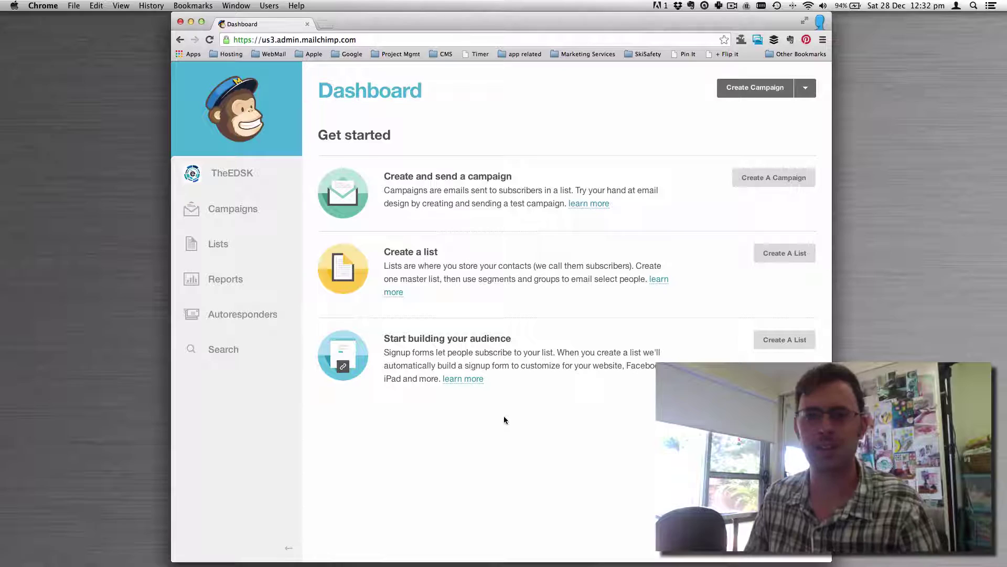
# Start a new mailing list named 'Subscribers'.
pyautogui.click(219, 246)
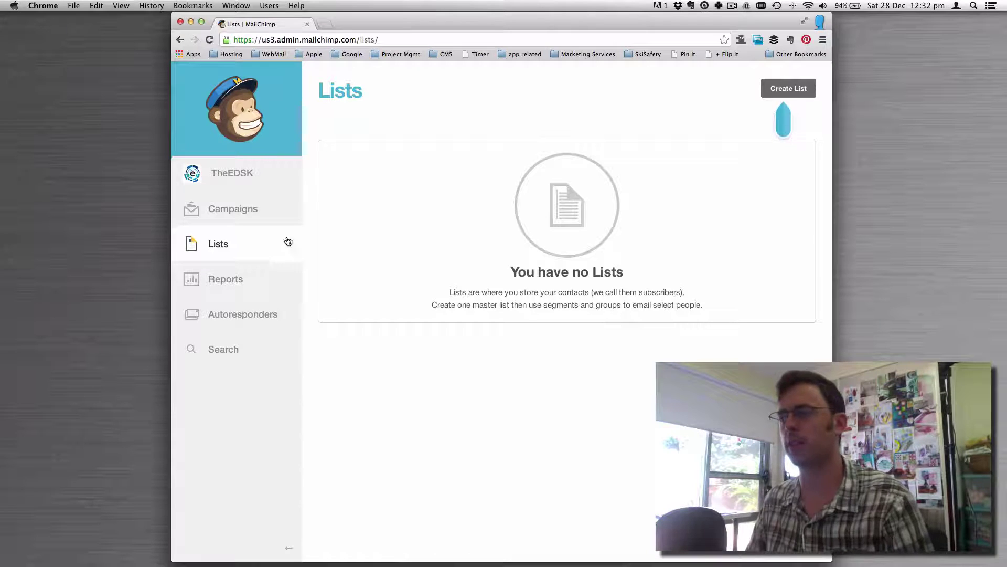
pyautogui.click(789, 89)
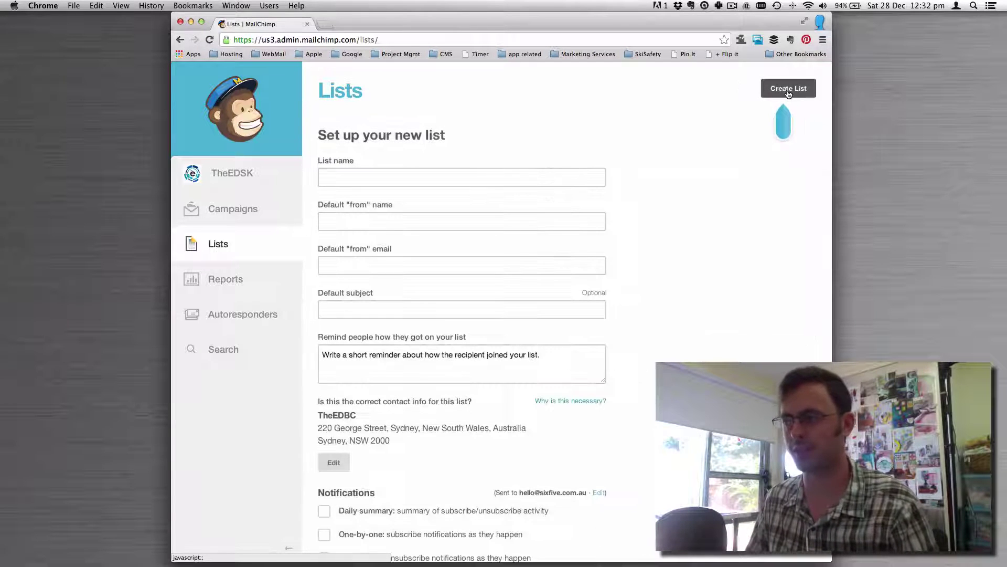
pyautogui.click(412, 177)
pyautogui.write('S')
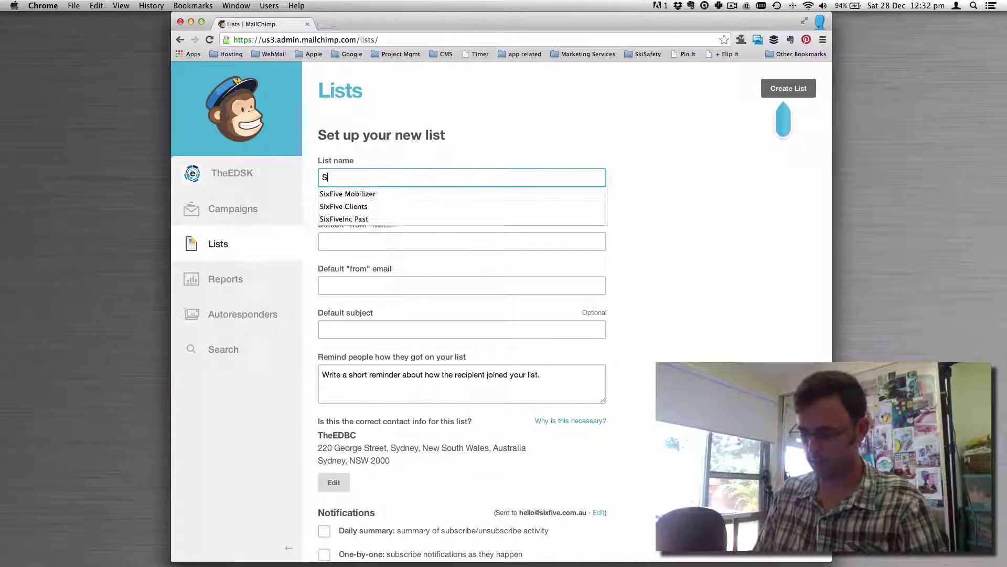
pyautogui.write('ubscribers')
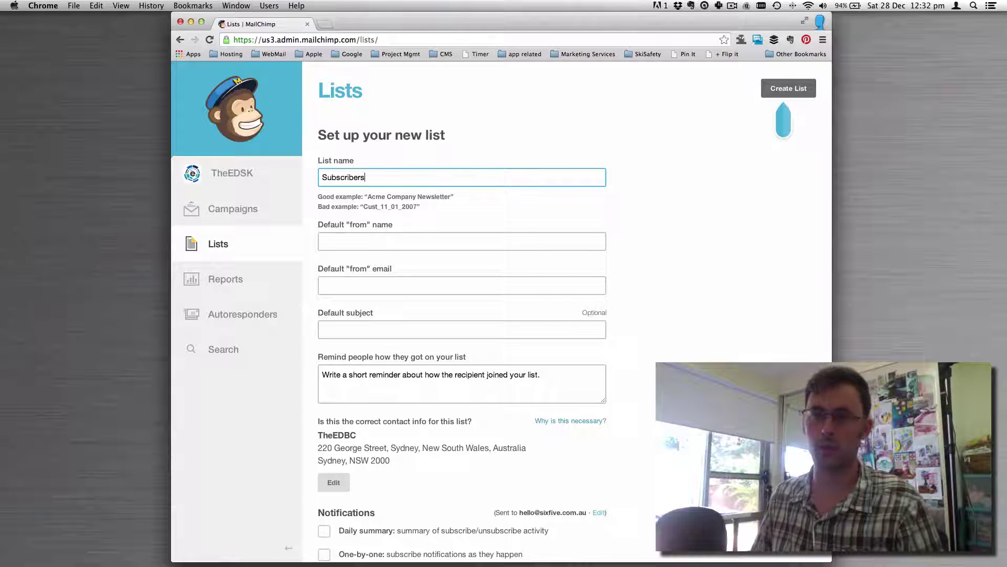
# Set the default sender name to 'The EDSK' and paste the sender's e-mail address.
pyautogui.click(462, 241)
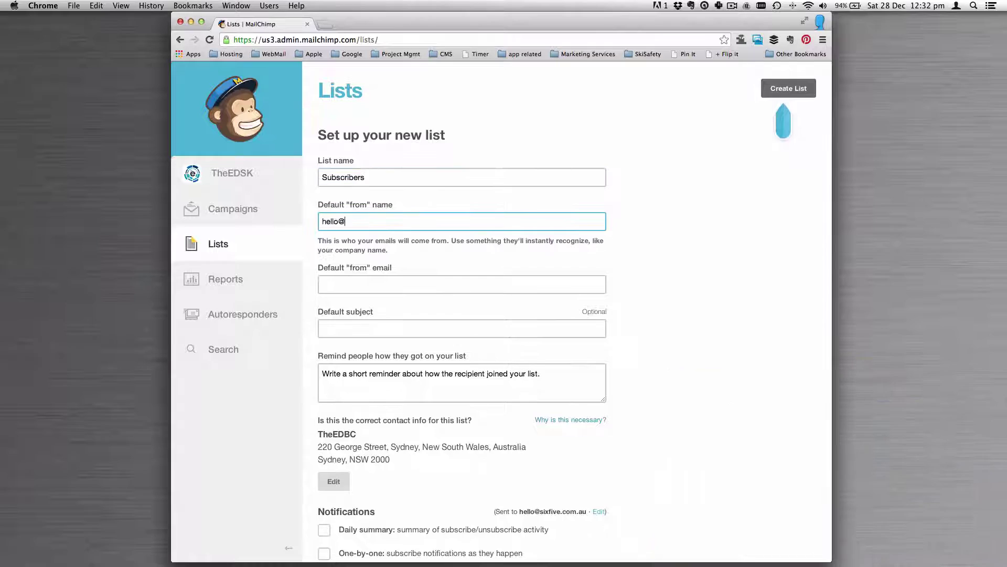
pyautogui.press('Tab')
pyautogui.hotkey('shift', 'Tab')
pyautogui.hotkey('ctrl', 'c')
pyautogui.press('BackSpace')
pyautogui.write('The EDSK')
pyautogui.press('Tab')
pyautogui.hotkey('ctrl', 'v')
pyautogui.press('Tab')
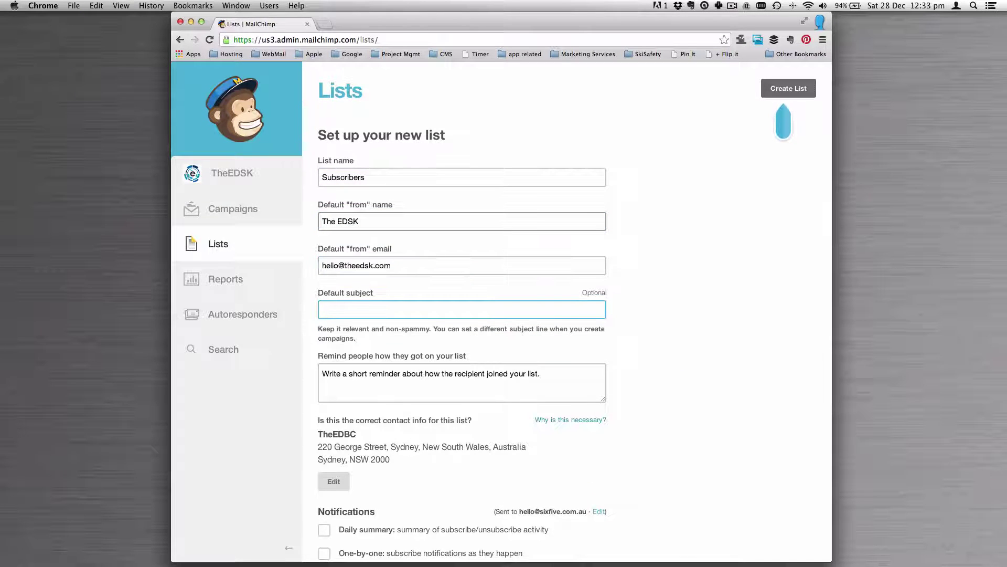
# Enter subject 'Your EDSK Update' and reminder 'You subscribed for updates from our website.'.
pyautogui.scroll(-3, 682, 265)
pyautogui.write('Your EDSK Upda')
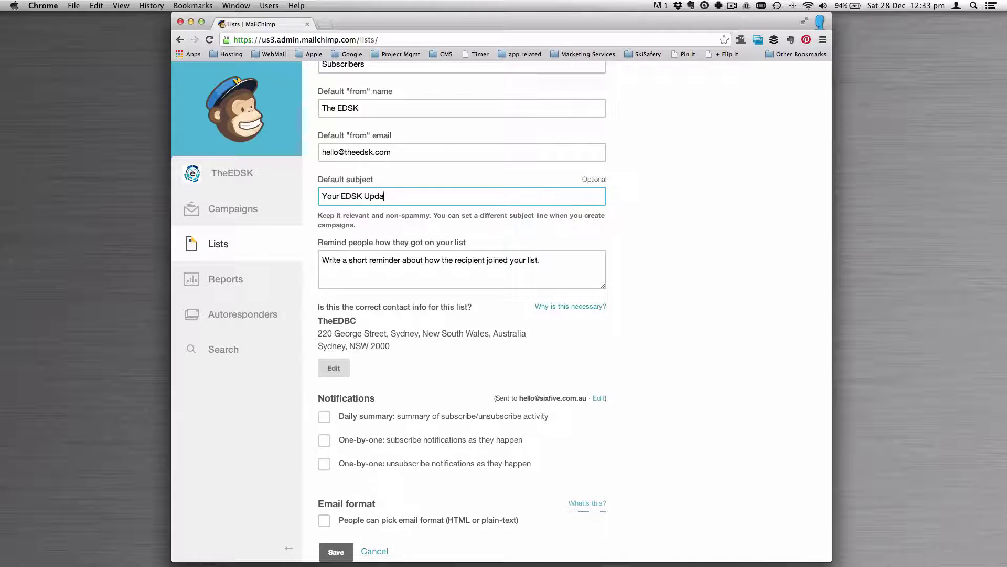
pyautogui.write('te')
pyautogui.press('Tab')
pyautogui.scroll(-2, 663, 263)
pyautogui.write('You subscribed for updates f')
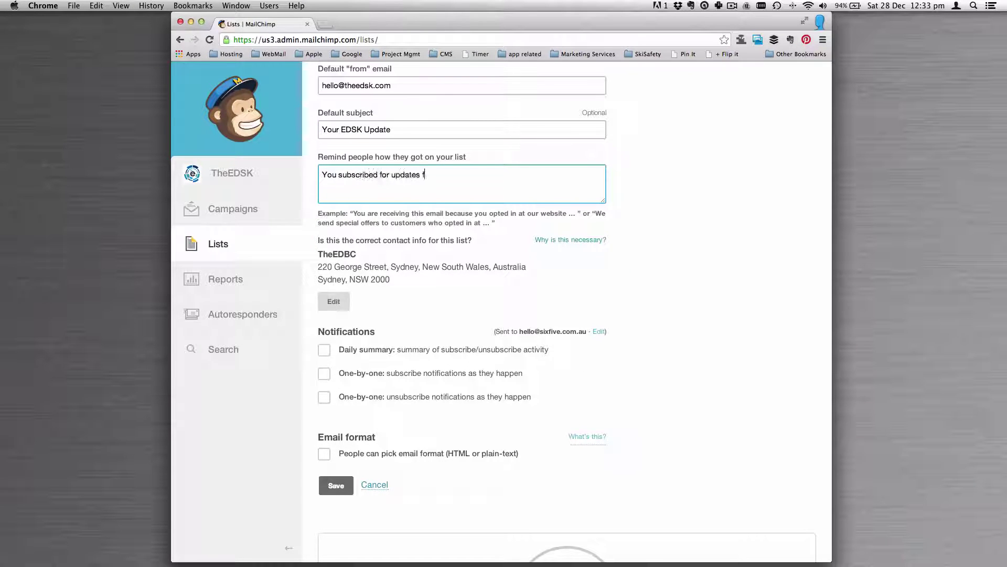
pyautogui.write('rom our website.')
pyautogui.scroll(-2, 432, 276)
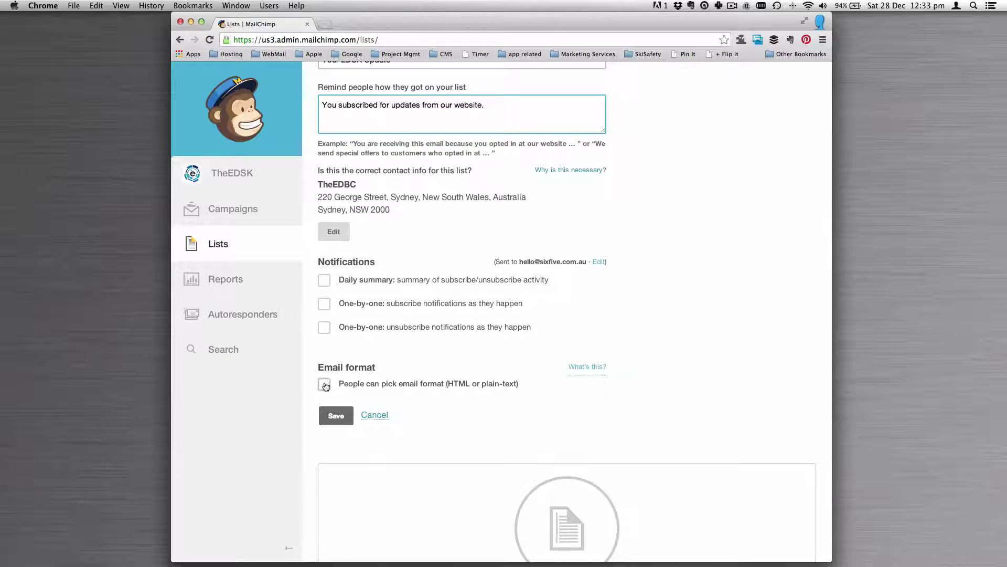
pyautogui.scroll(7, 695, 254)
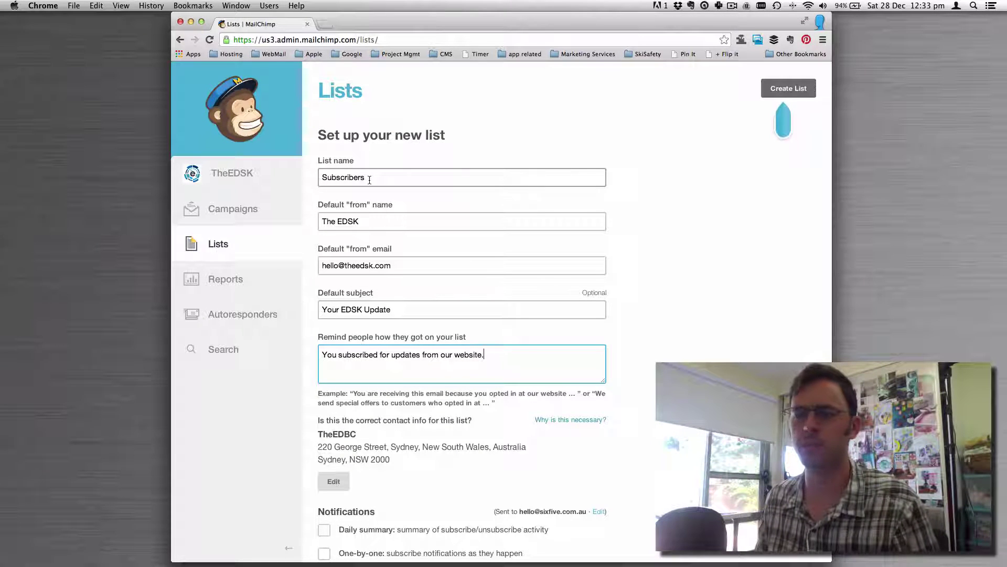
# Fix the sender name's spacing, review the reminder sentence, and save the Subscribers list.
pyautogui.click(336, 222)
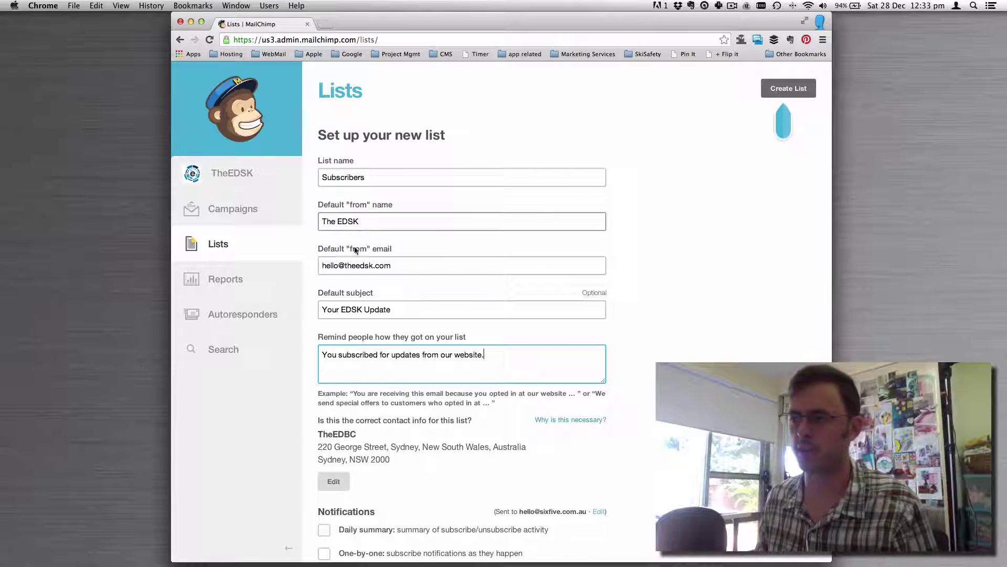
pyautogui.scroll(-2, 400, 263)
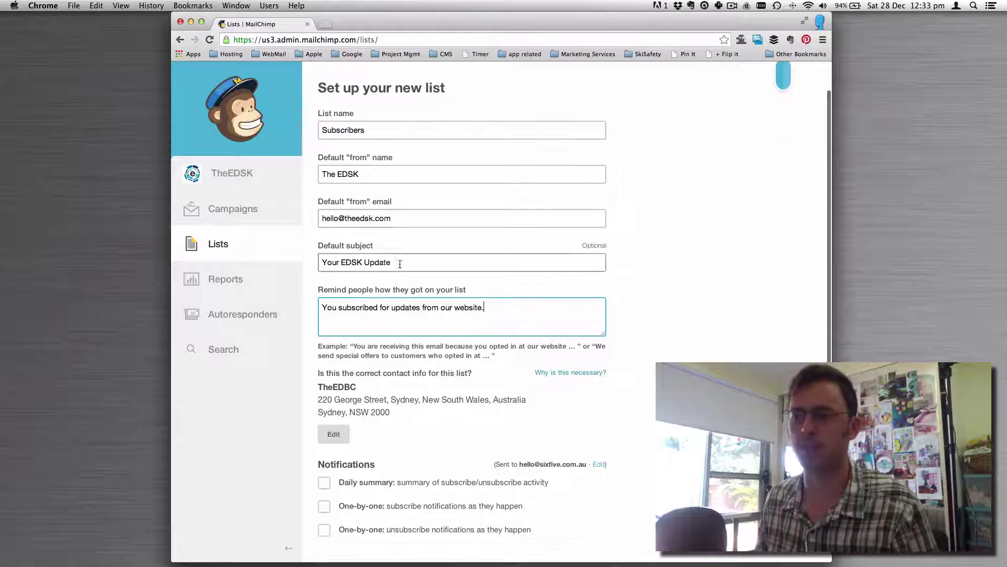
pyautogui.scroll(-2, 400, 264)
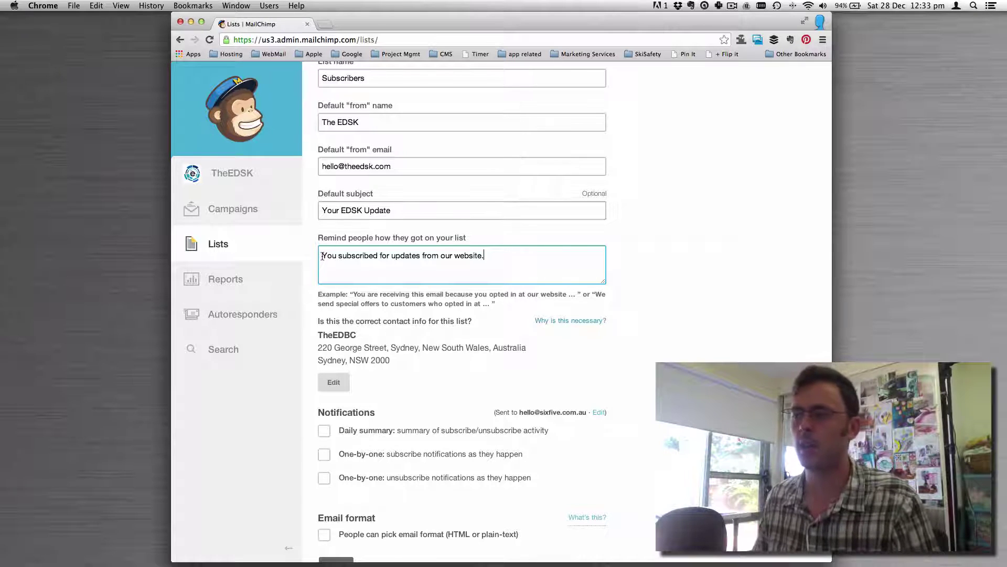
pyautogui.moveTo(322, 256); pyautogui.dragTo(503, 255)
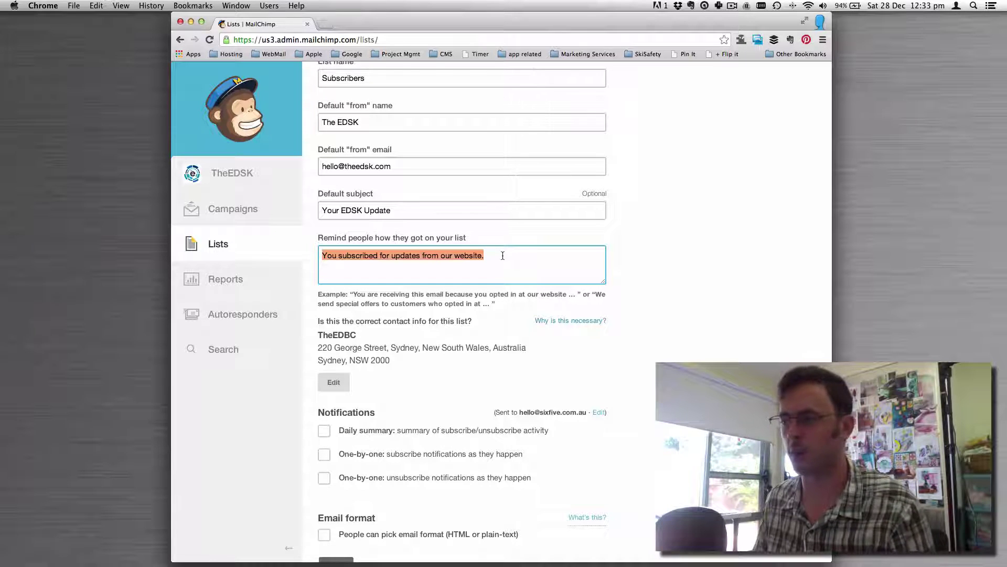
pyautogui.scroll(-5, 503, 255)
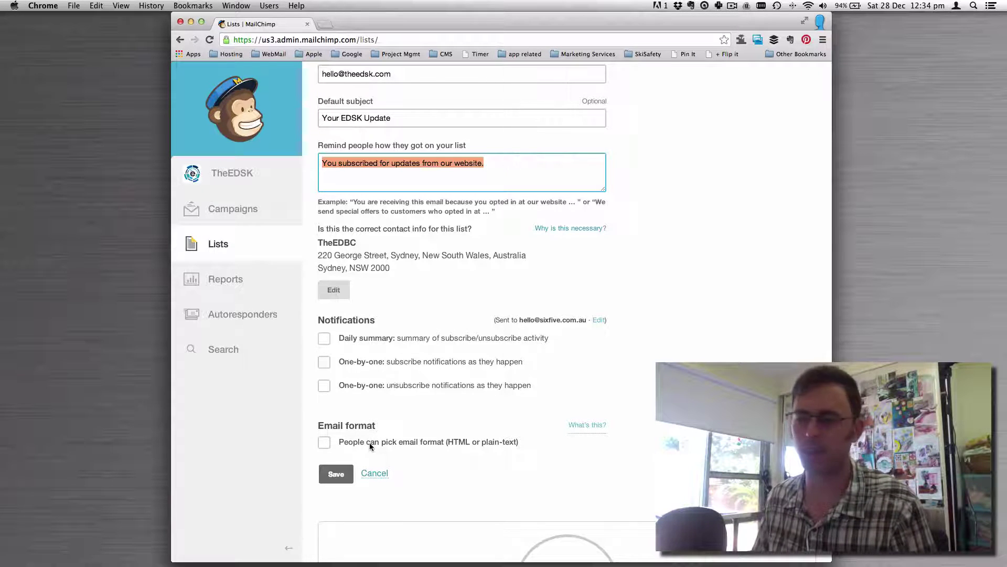
pyautogui.click(344, 475)
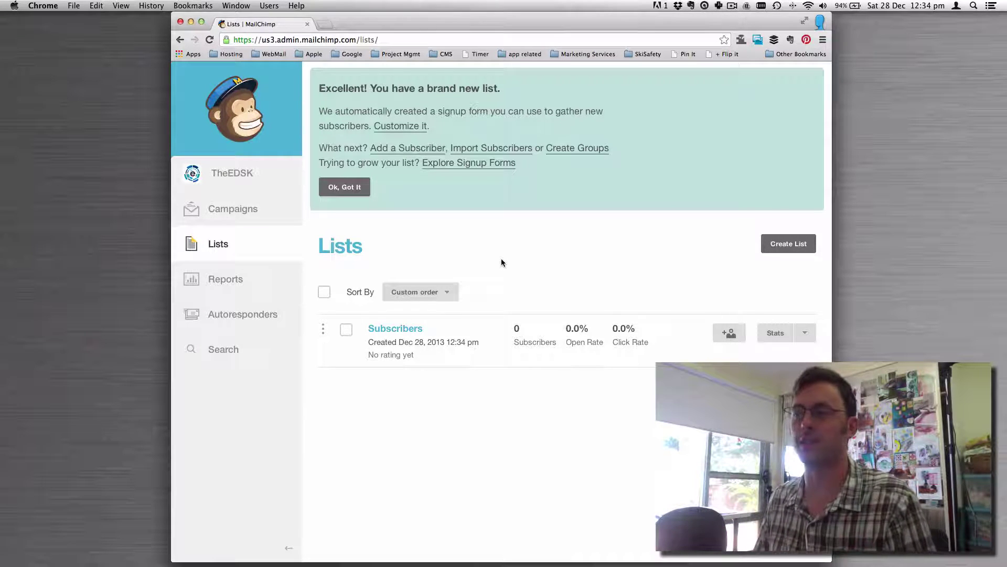
# Dismiss the new-list confirmation and the guided-tour tips.
pyautogui.click(345, 187)
pyautogui.click(646, 211)
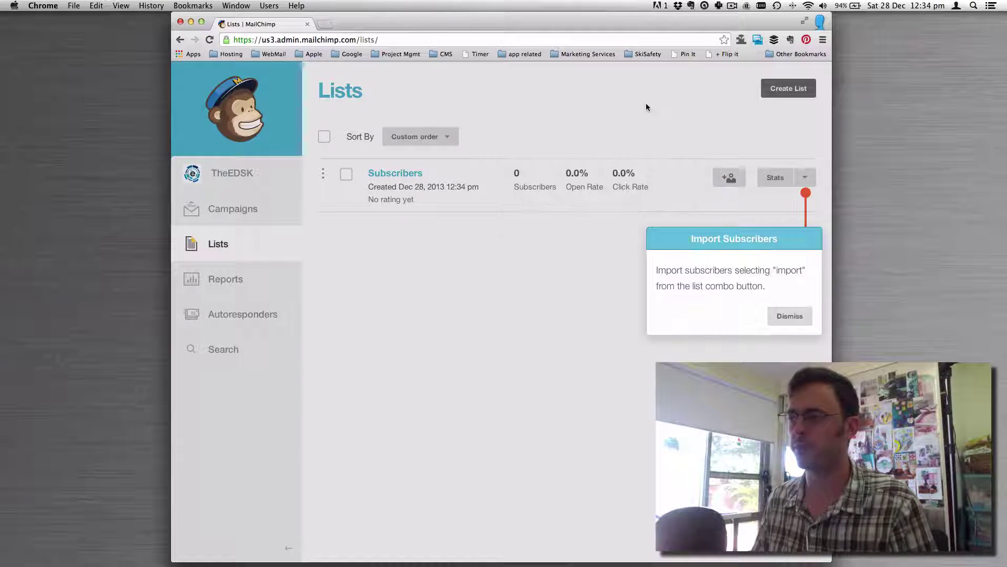
pyautogui.click(788, 315)
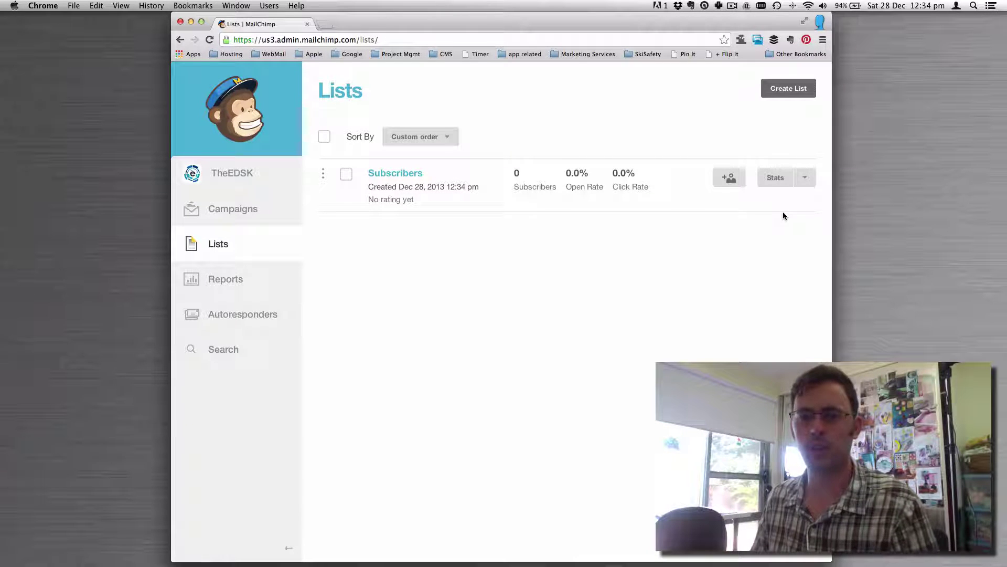
# Open the Subscribers list's Settings and select its unique list ID.
pyautogui.click(805, 177)
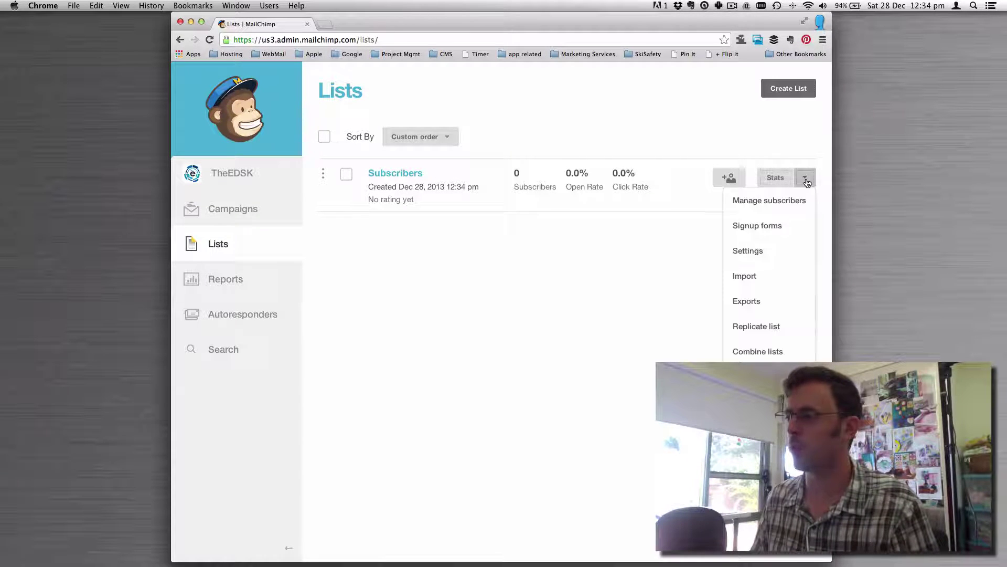
pyautogui.click(756, 251)
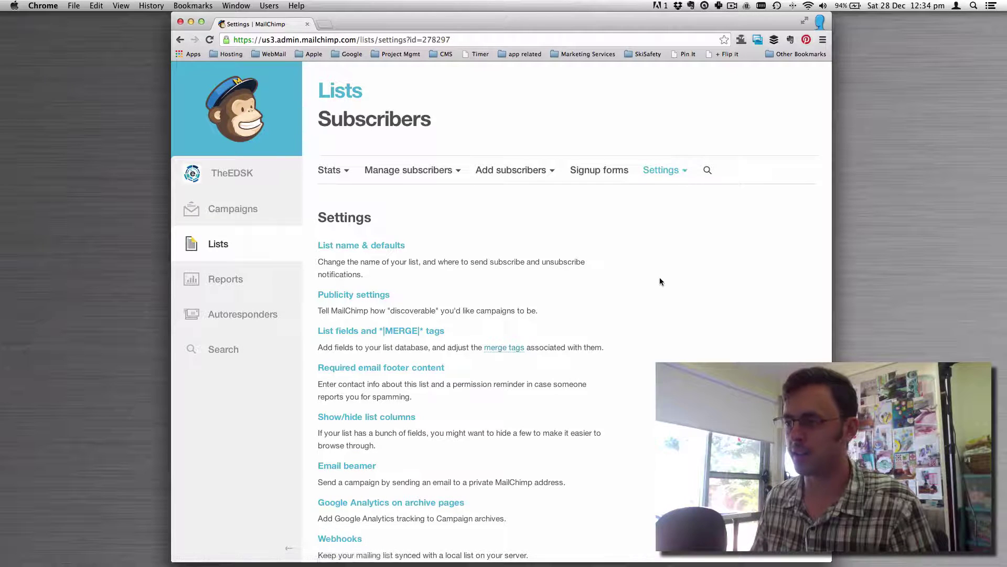
pyautogui.scroll(-1, 659, 279)
pyautogui.scroll(-2, 659, 277)
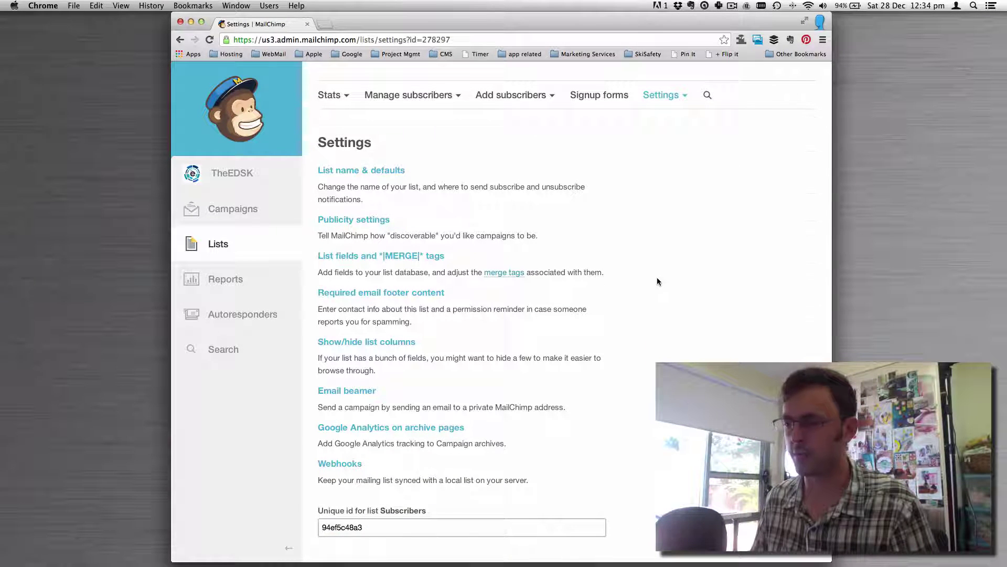
pyautogui.doubleClick(380, 528)
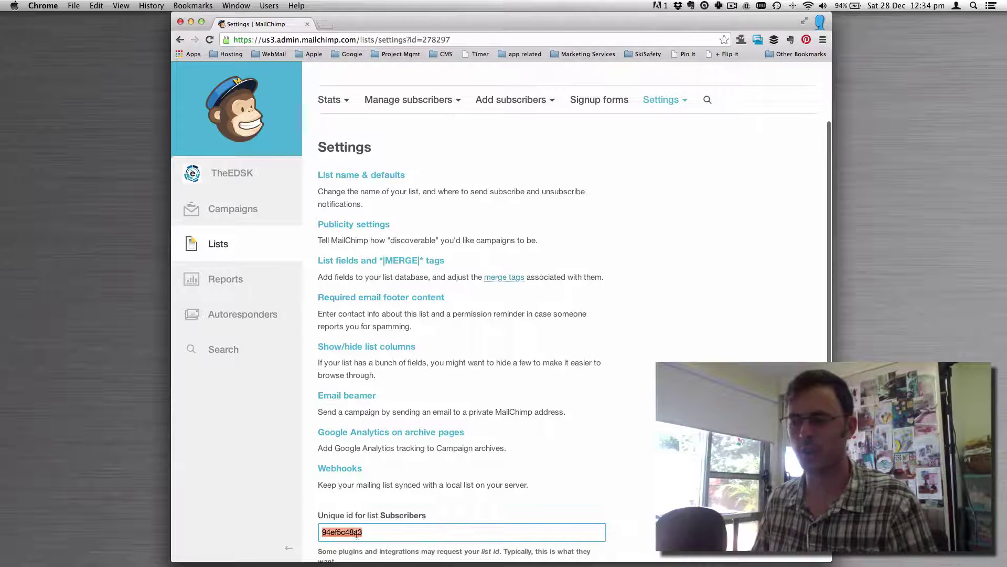
pyautogui.scroll(-1, 380, 527)
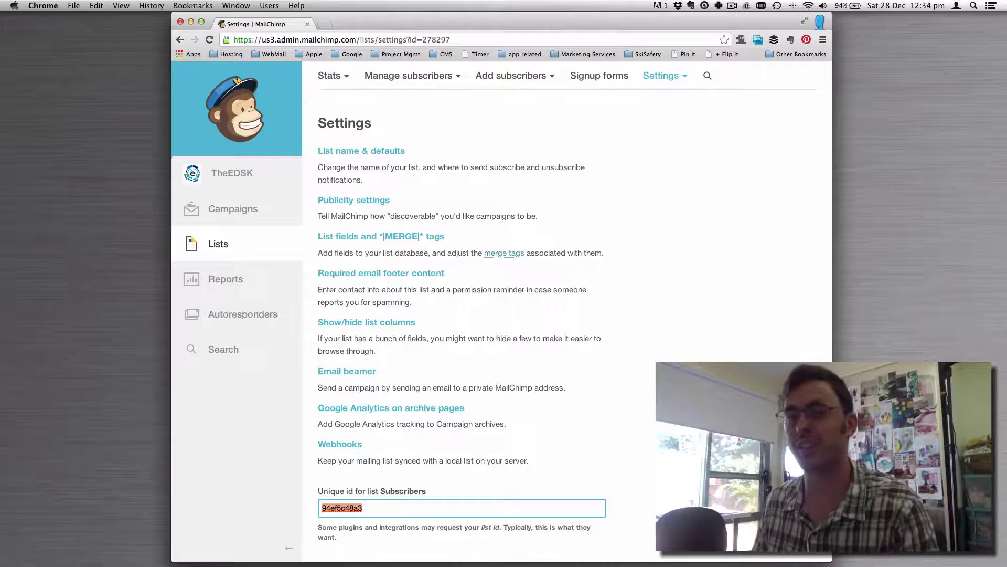
pyautogui.scroll(4, 597, 346)
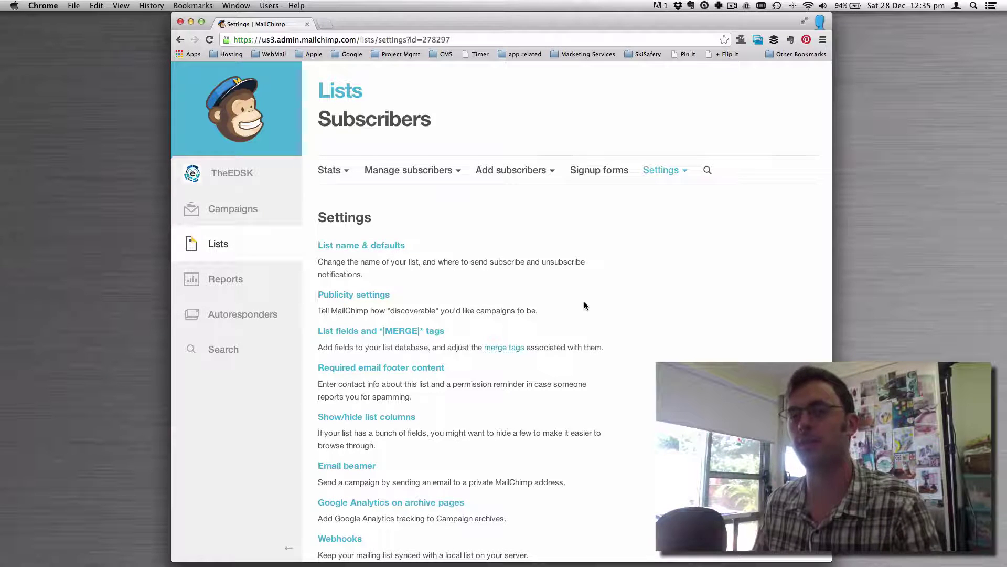
# Go to Account Settings and open Extras > API keys.
pyautogui.click(222, 179)
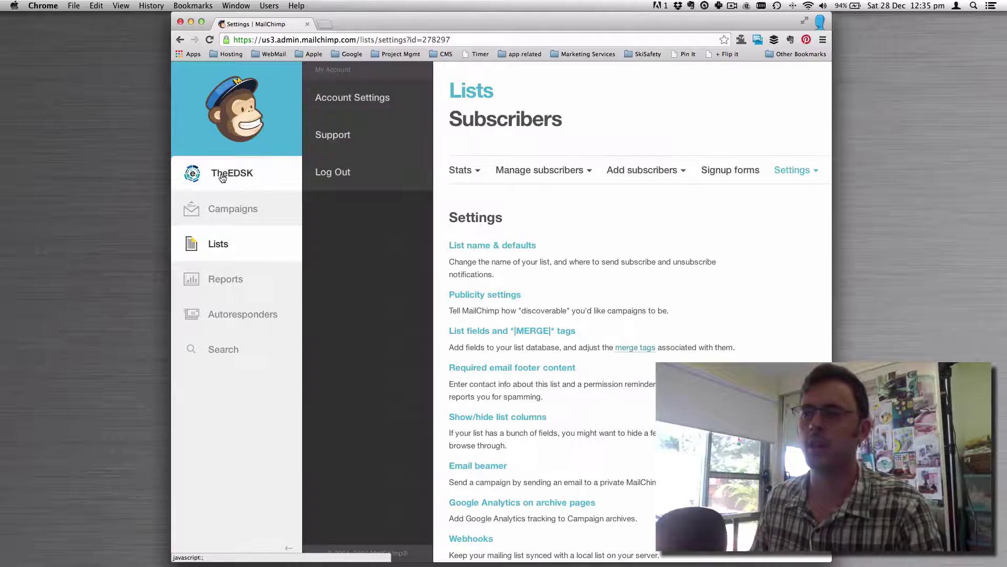
pyautogui.click(355, 98)
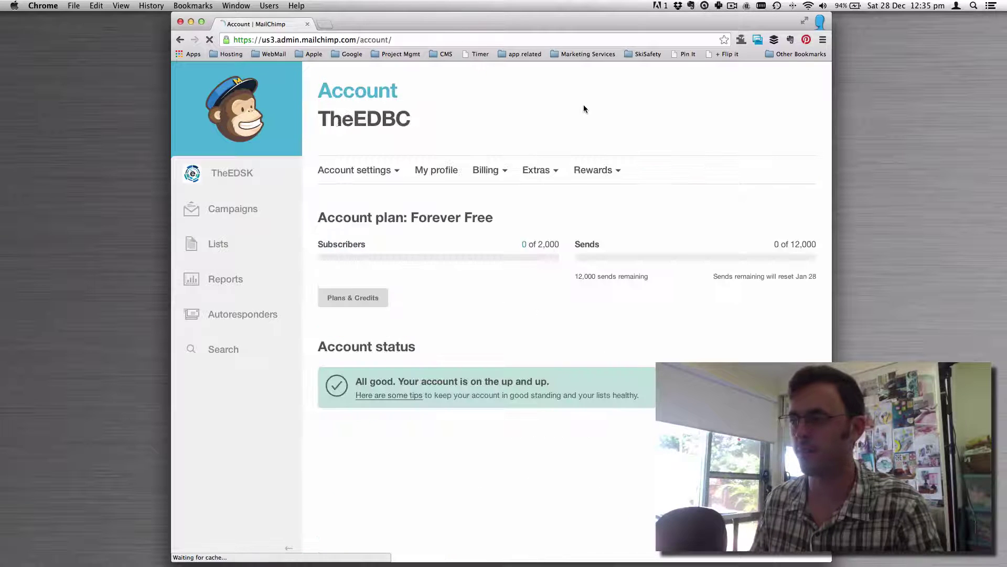
pyautogui.click(552, 176)
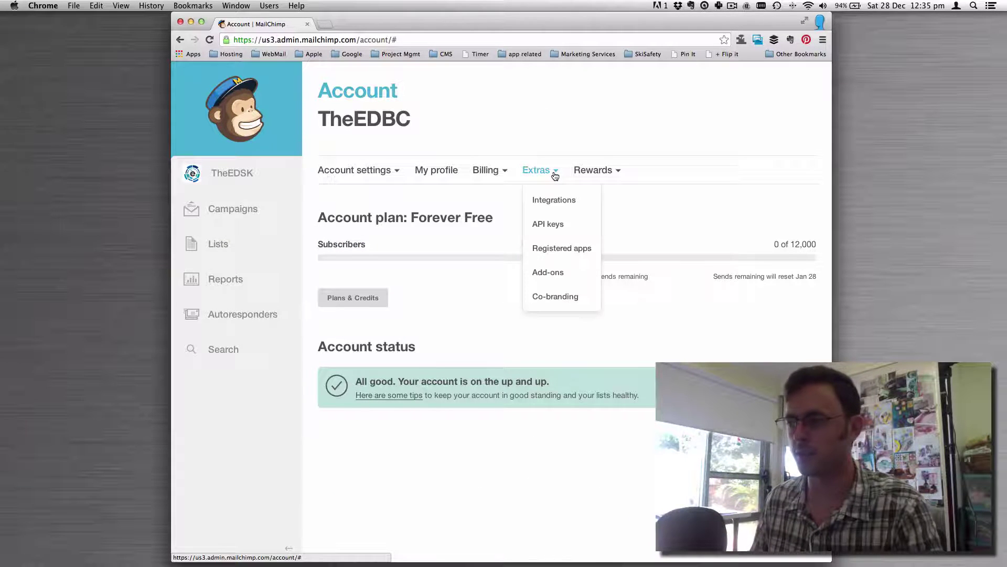
pyautogui.click(562, 227)
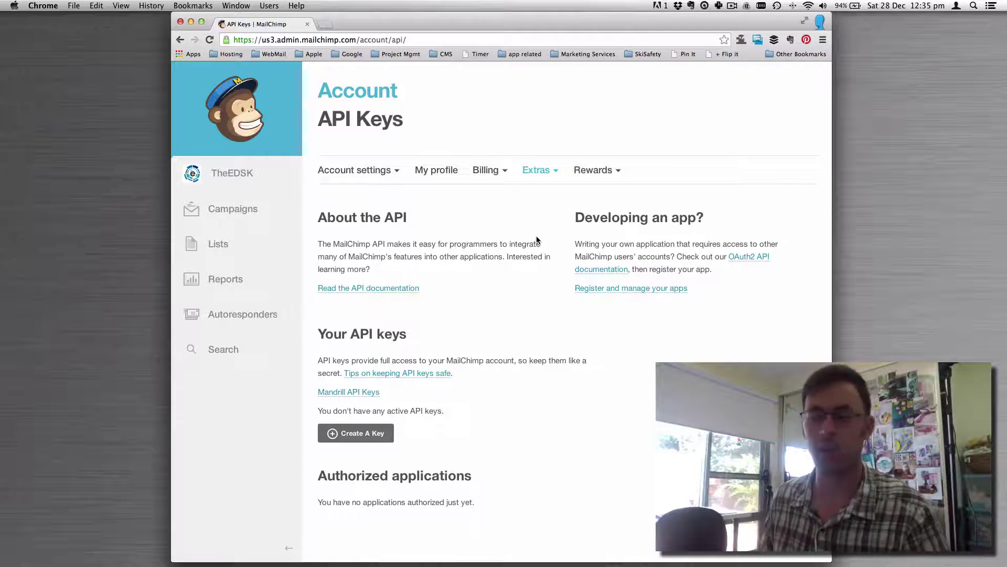
# Create a new API key and select its key value.
pyautogui.click(346, 435)
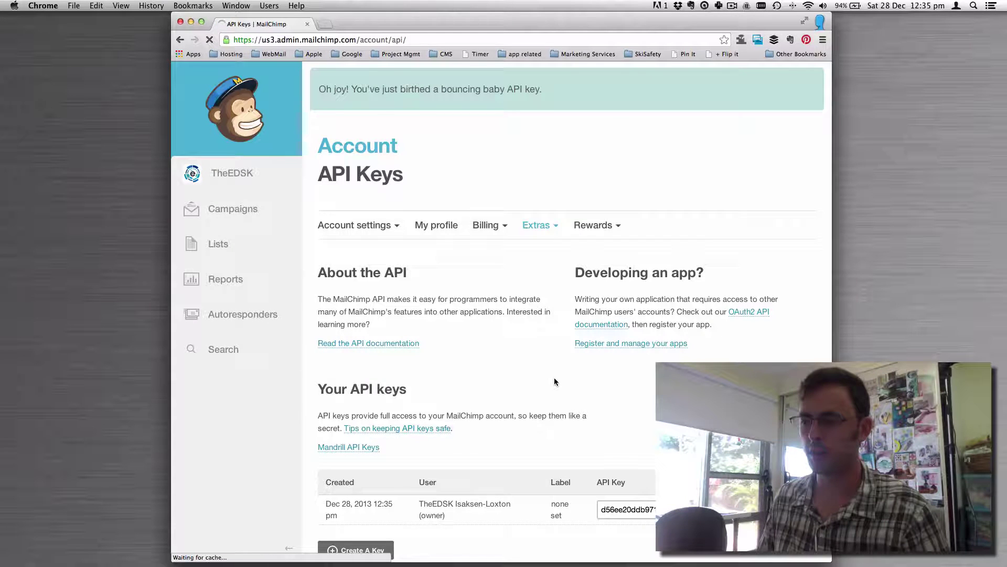
pyautogui.scroll(-3, 554, 377)
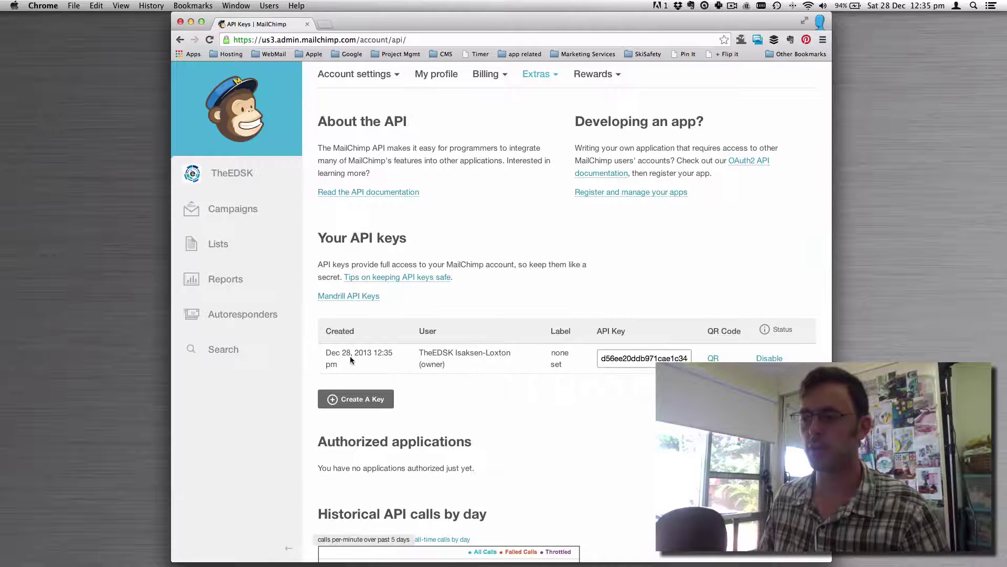
pyautogui.moveTo(327, 352); pyautogui.dragTo(486, 362)
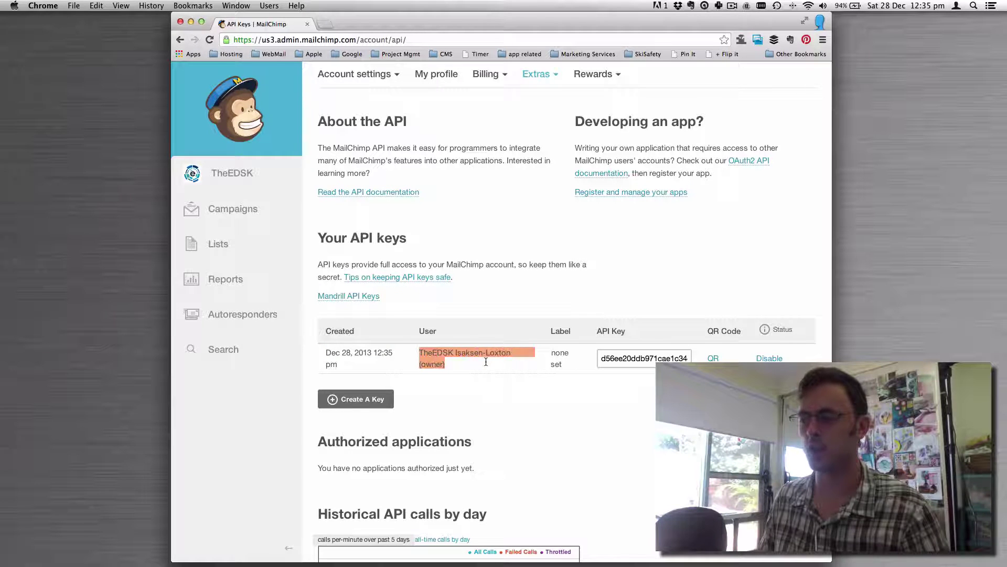
pyautogui.click(485, 362)
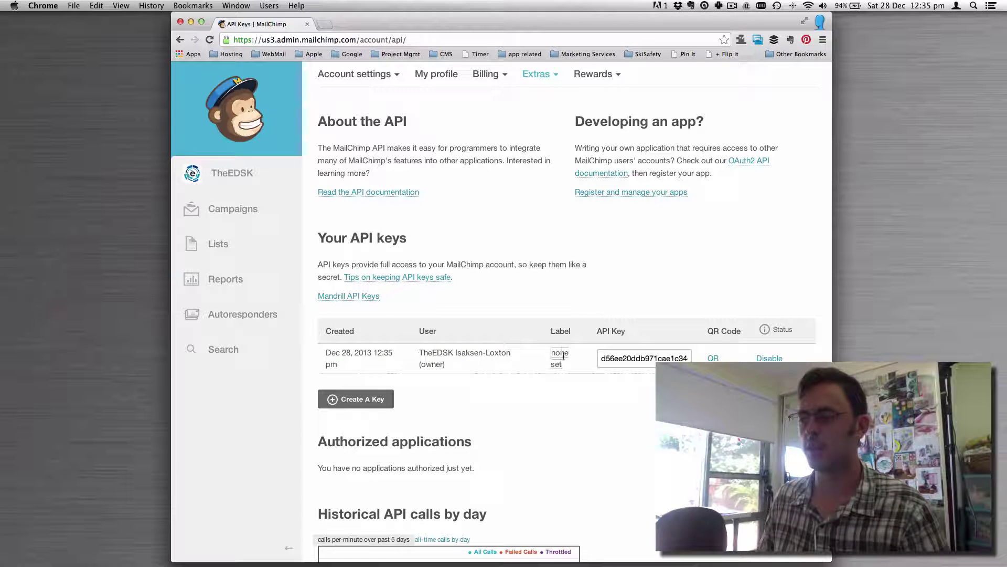
pyautogui.doubleClick(609, 359)
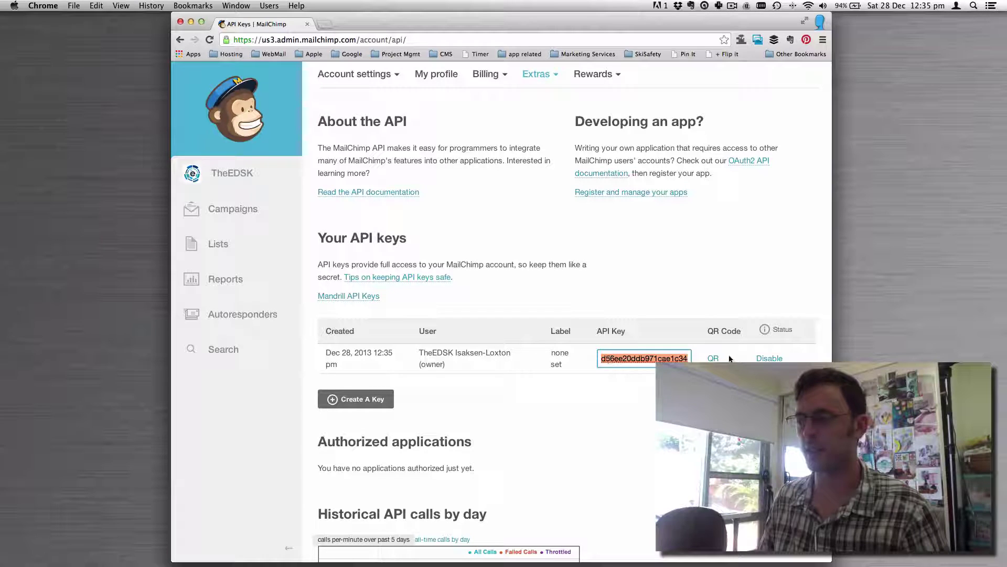
pyautogui.scroll(-1, 730, 358)
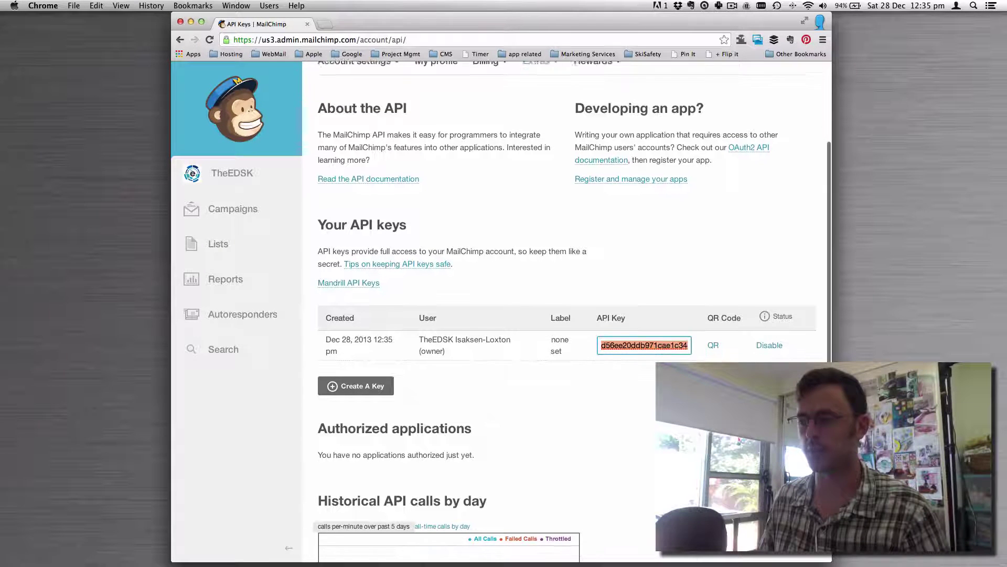
# Label the new API key 'Website'.
pyautogui.click(561, 341)
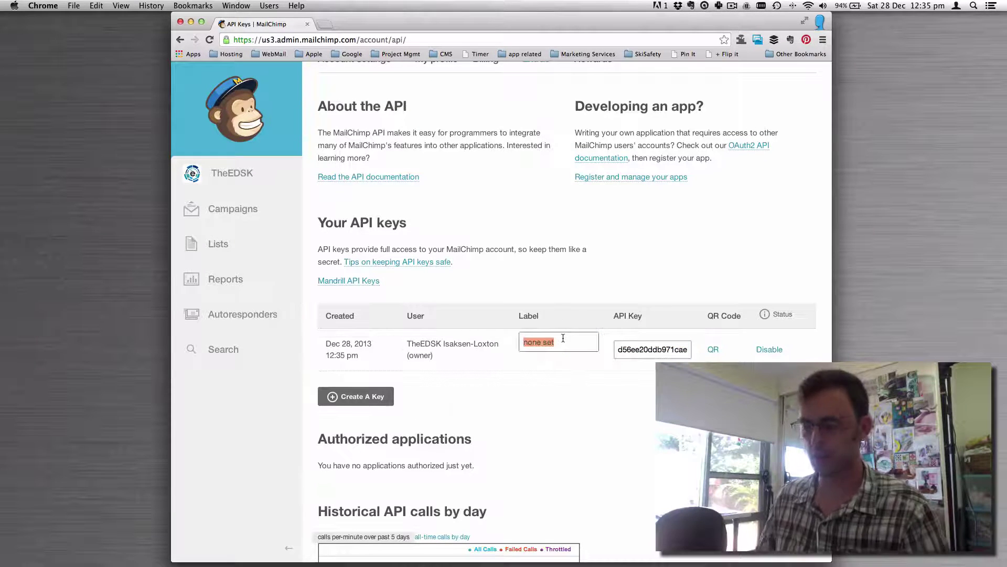
pyautogui.write('Website')
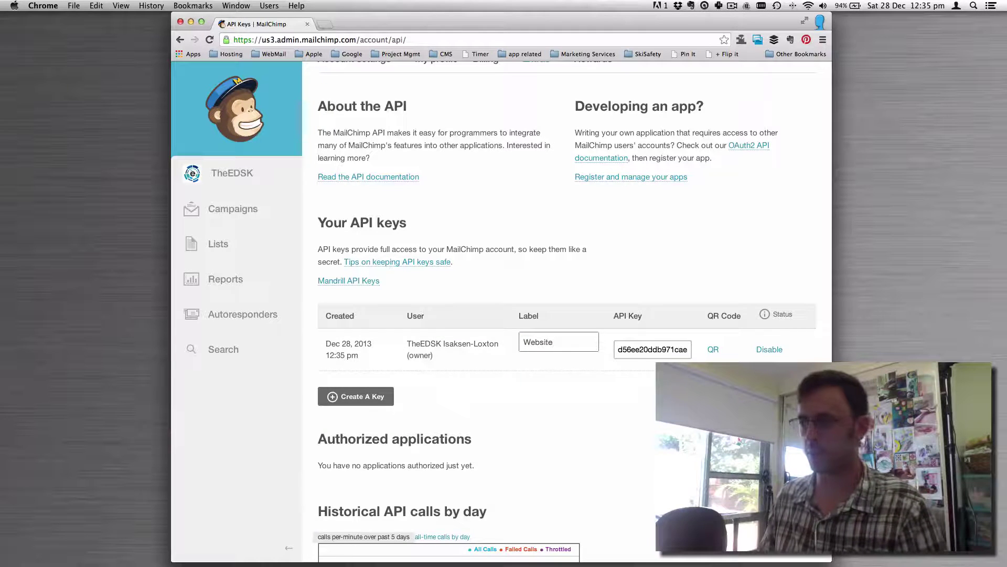
pyautogui.press('Return')
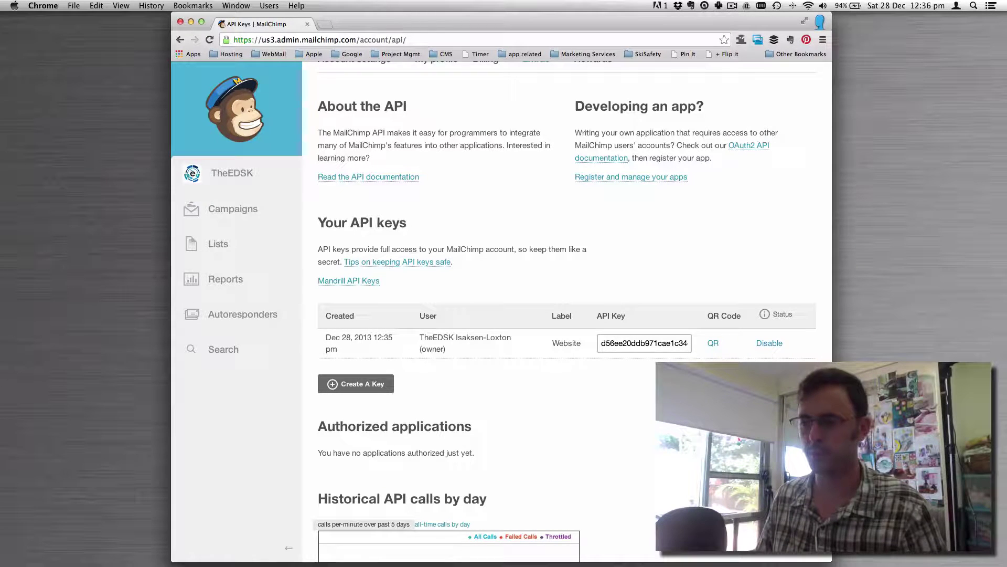
# Select the full key value of the 'Website' API key for copying.
pyautogui.scroll(-5, 571, 312)
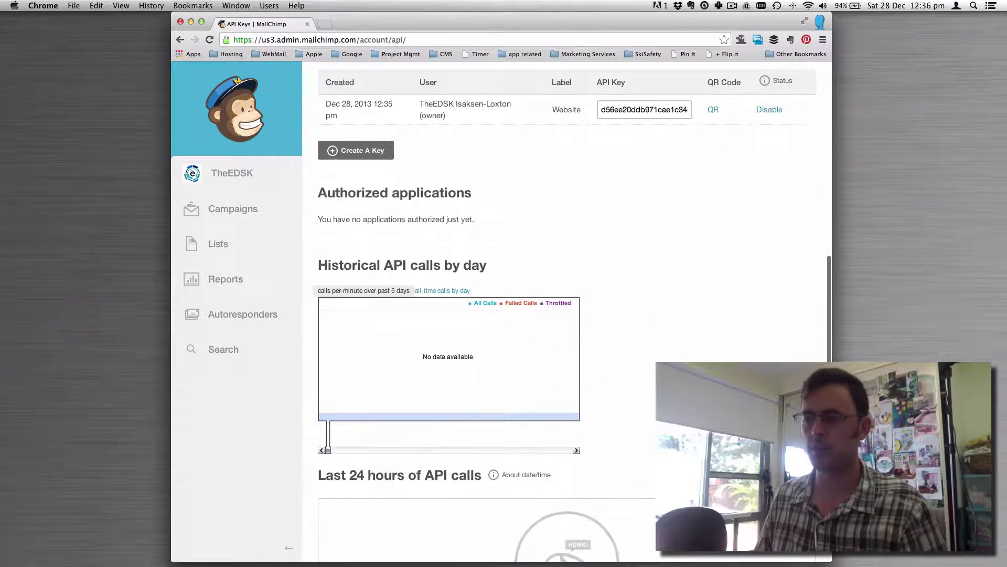
pyautogui.scroll(-1, 572, 312)
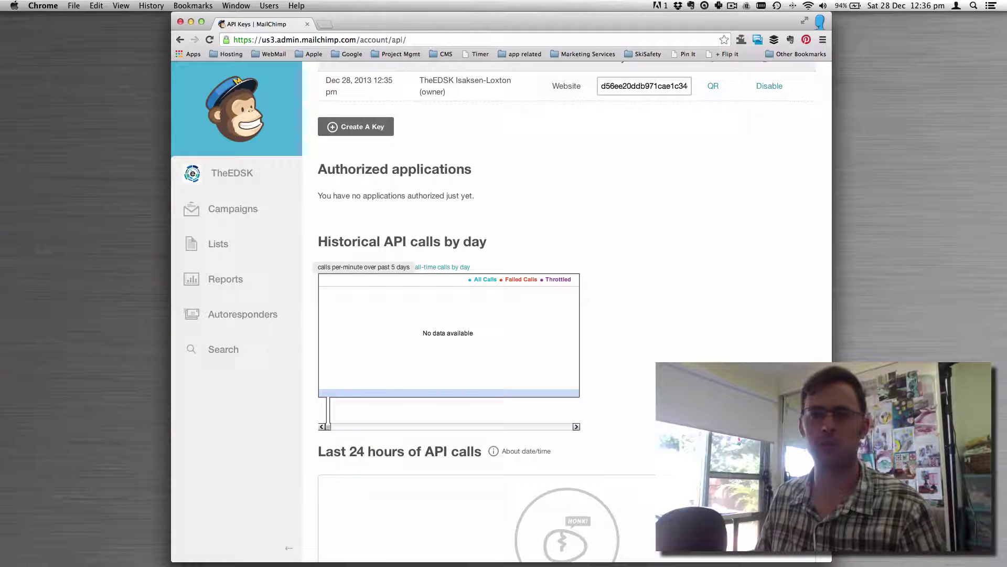
pyautogui.scroll(-3, 567, 315)
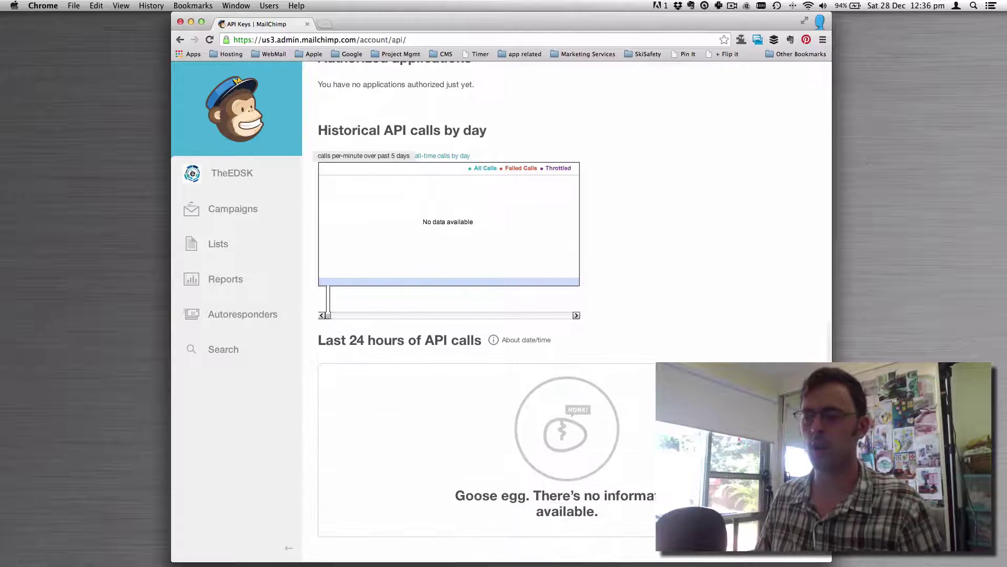
pyautogui.scroll(10, 567, 314)
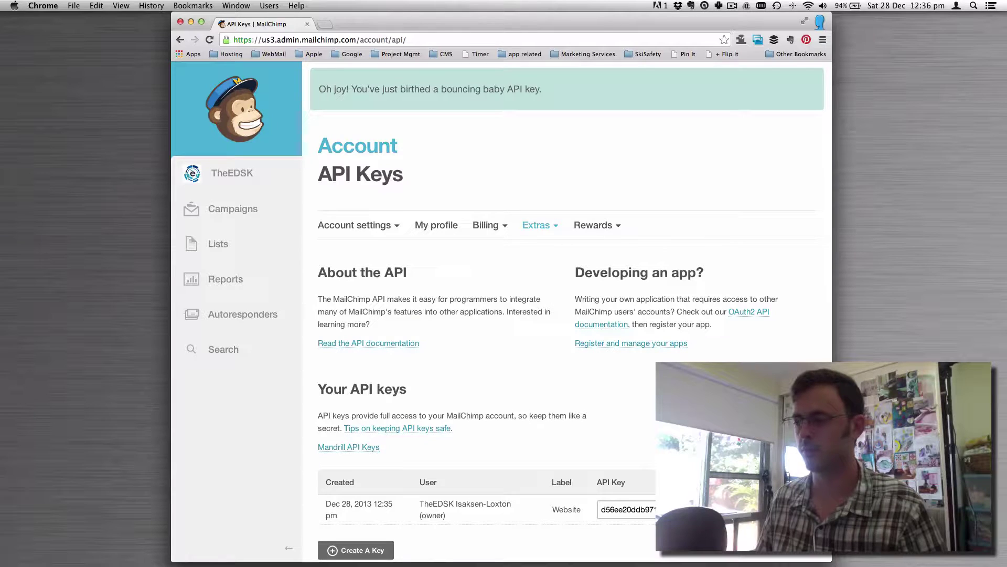
pyautogui.doubleClick(649, 509)
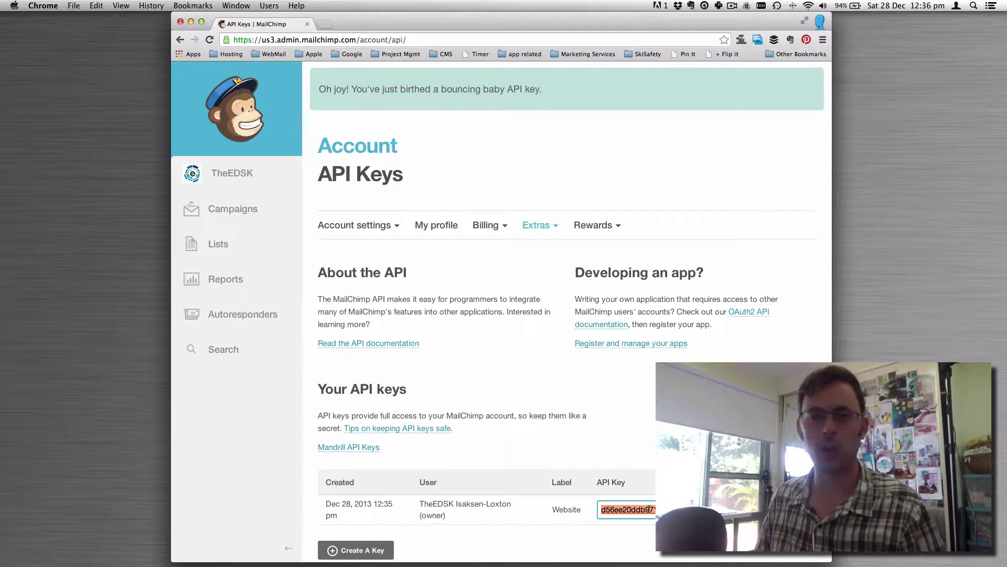